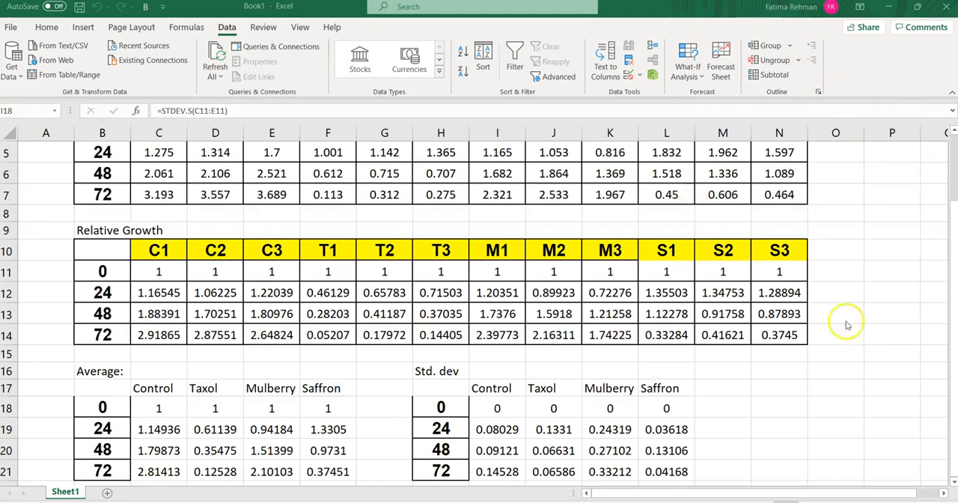
click(797, 394)
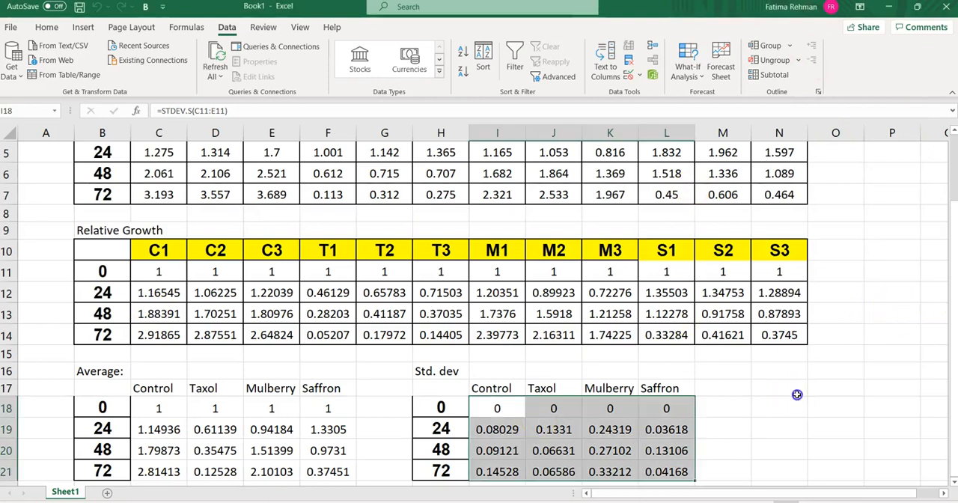
click(954, 483)
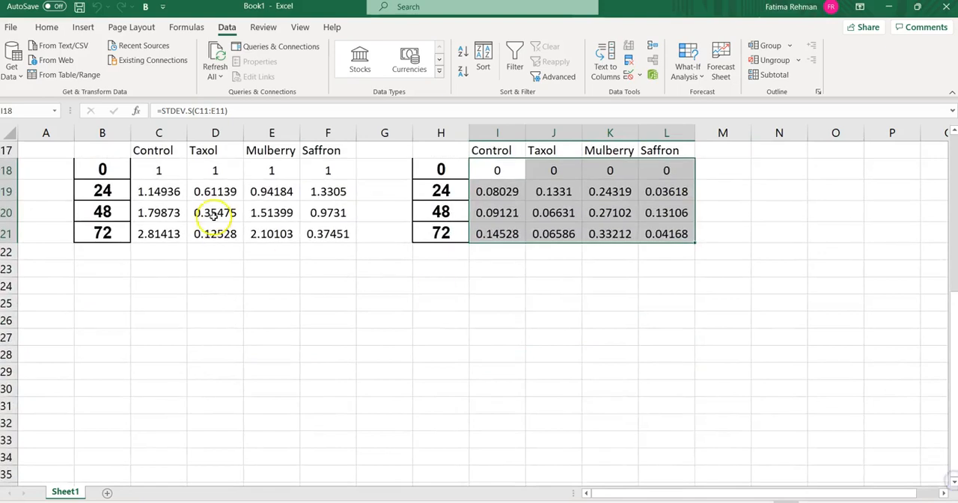
click(97, 271)
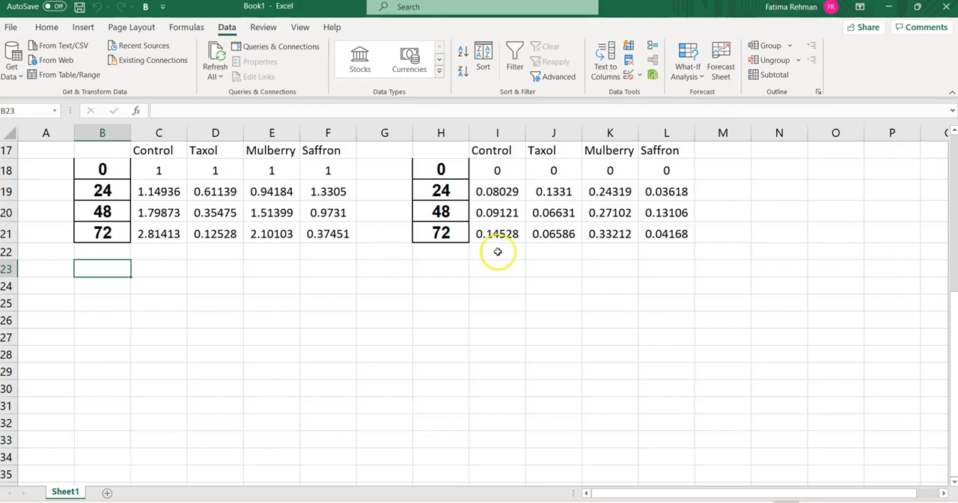
drag(953, 312, 928, 151)
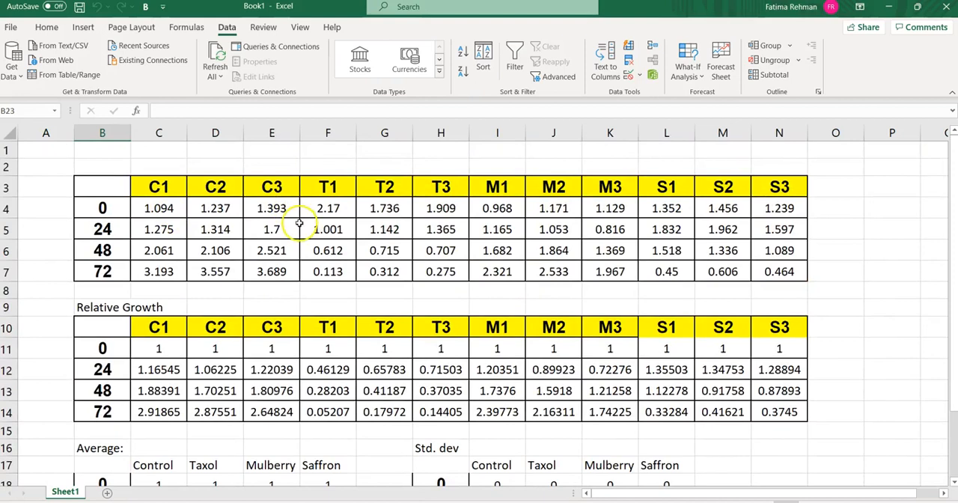
Copy the full raw data table in B3:N7, including its sample headers and time labels
drag(103, 189, 680, 288)
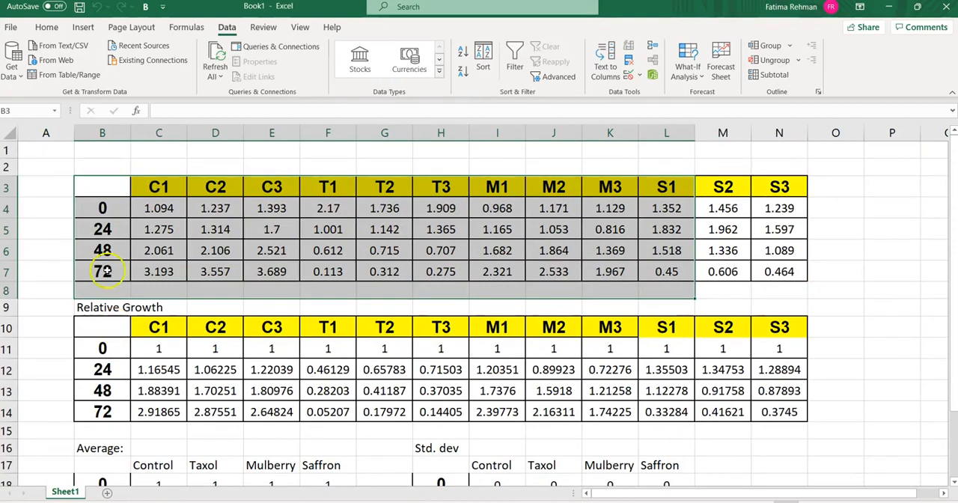
drag(102, 189, 770, 271)
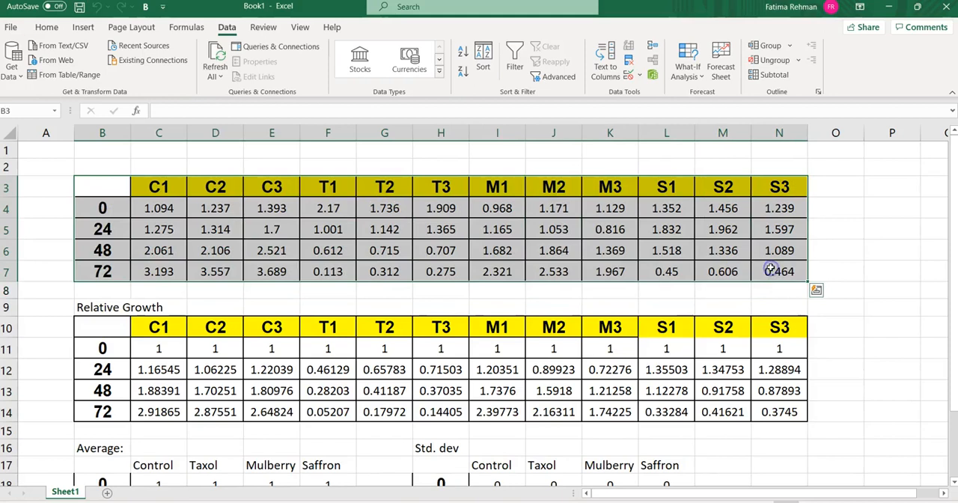
key(ctrl+c)
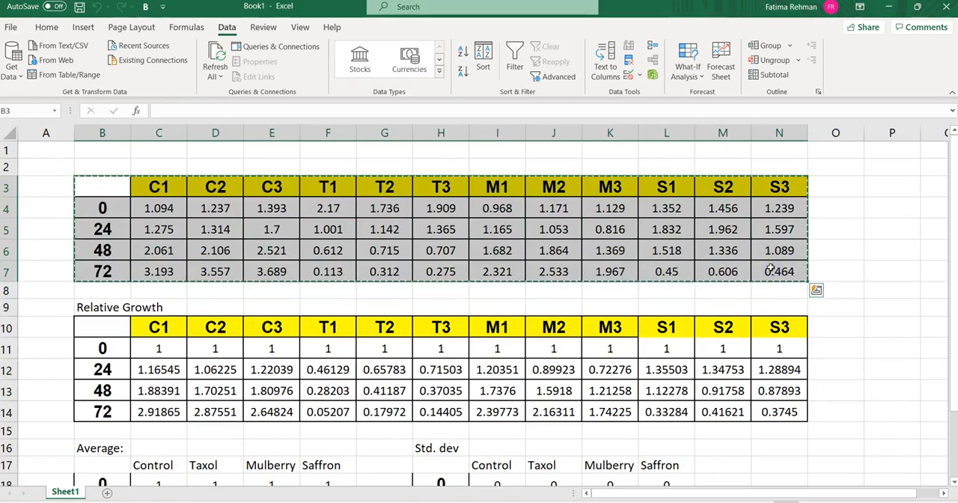
drag(948, 316, 950, 323)
click(716, 469)
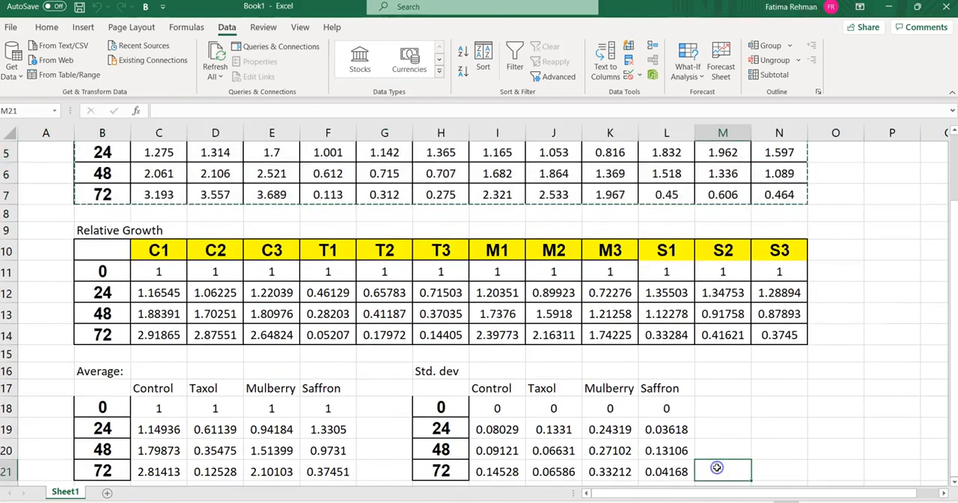
key(Return)
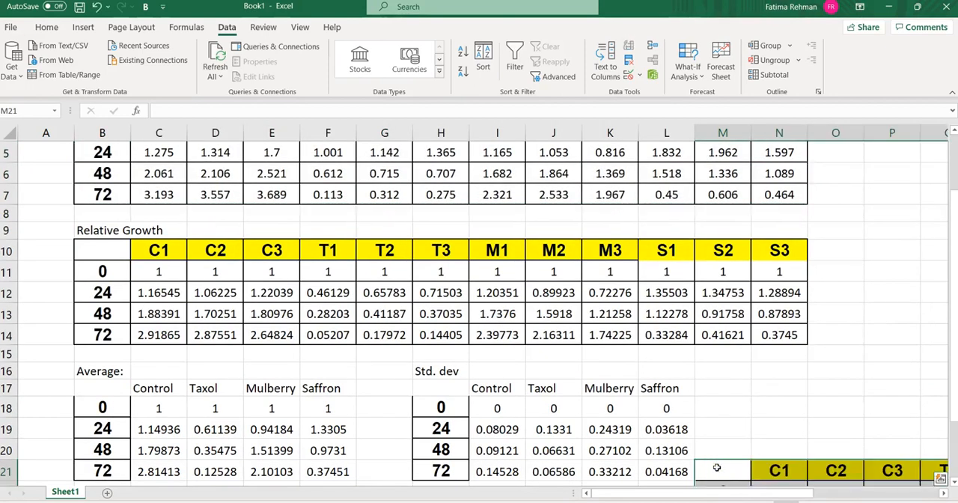
key(ctrl+z)
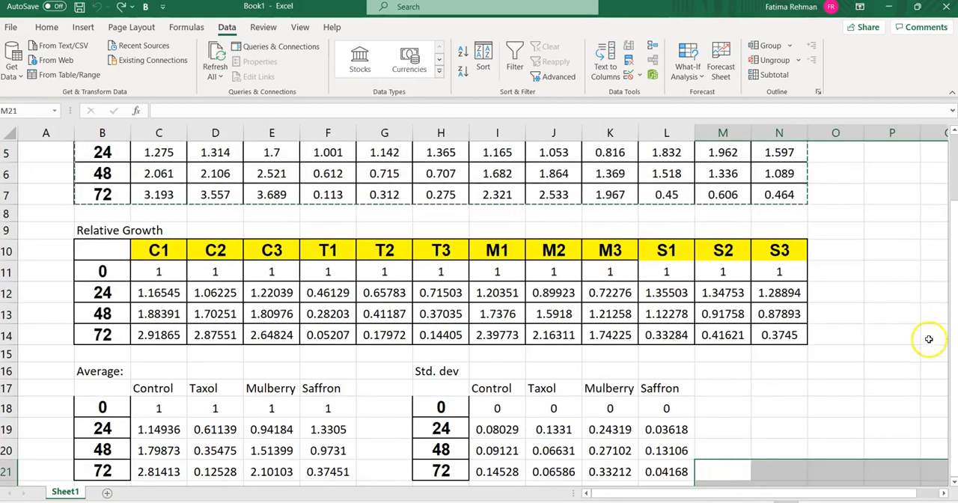
Paste the copied raw data table transposed, starting at cell B23
drag(947, 473, 952, 482)
click(80, 272)
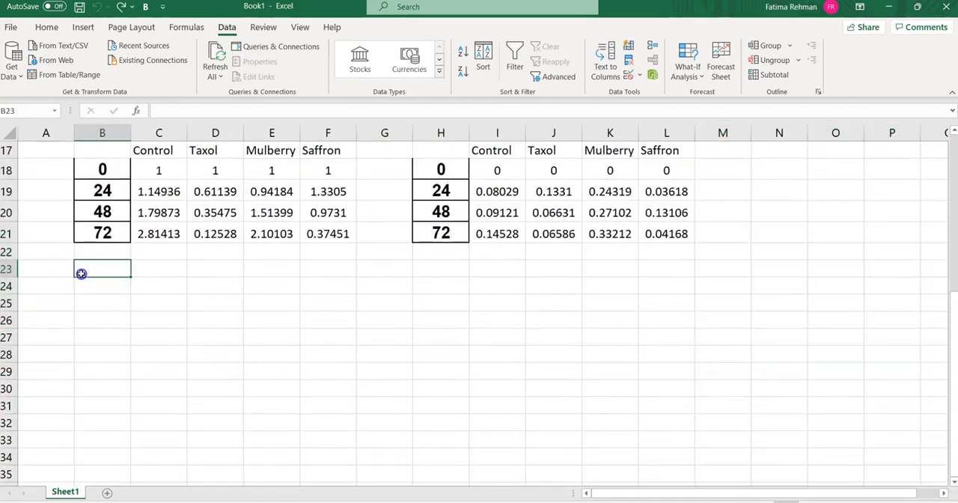
right_click(81, 273)
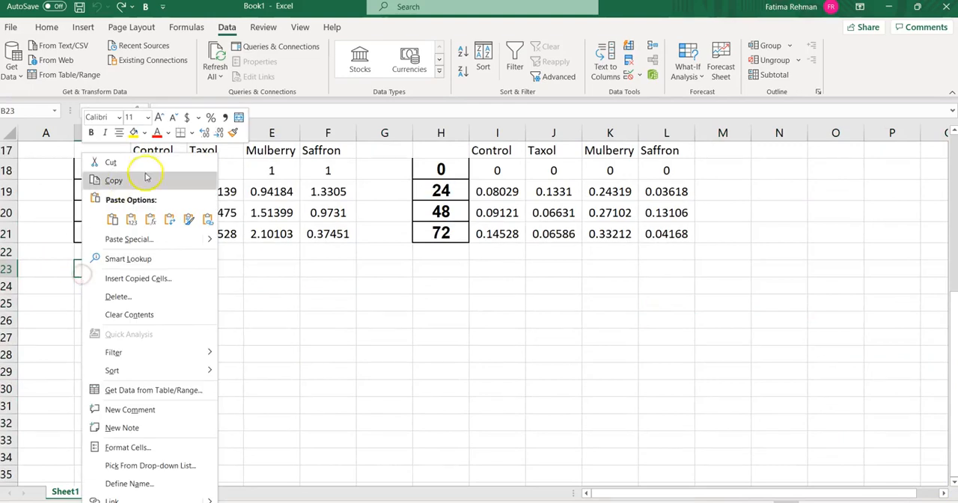
click(188, 222)
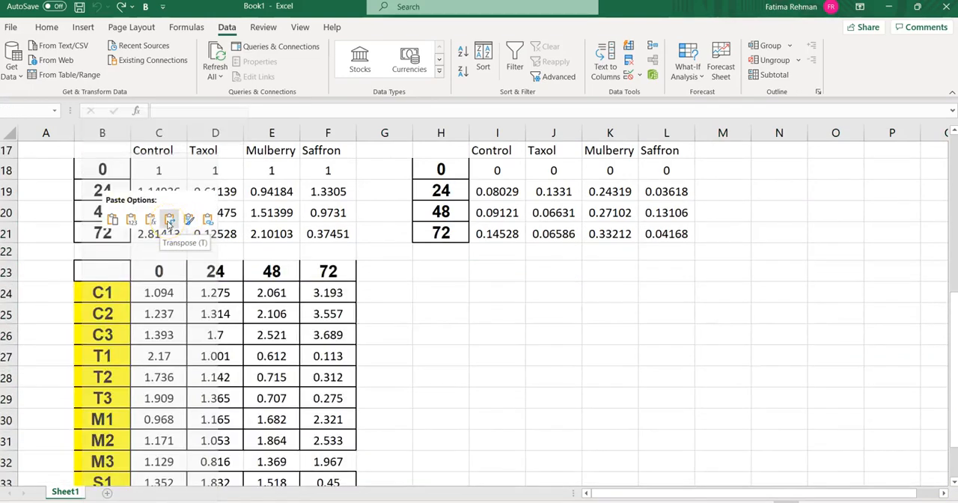
click(169, 219)
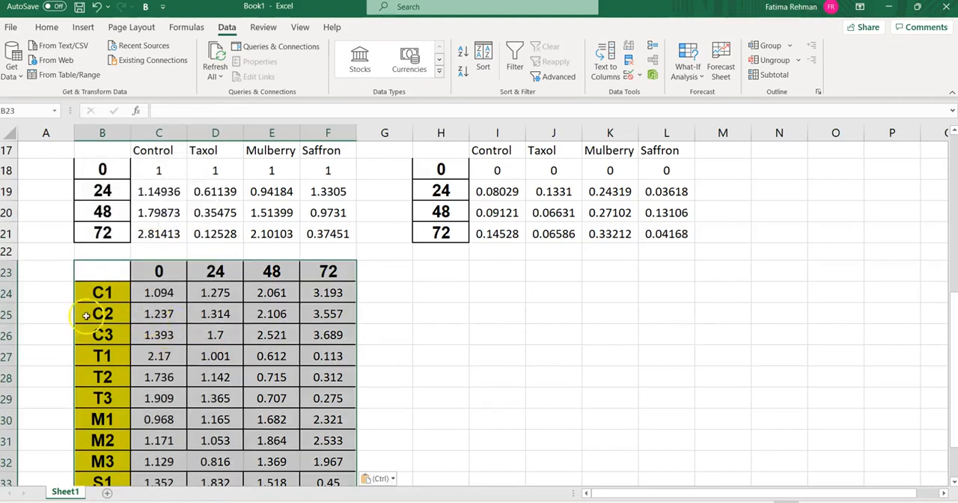
Merge and center the C1–C3 labels in B24:B26 and the T1–T3 labels in B27:B29, accepting the loss of the lower values
drag(86, 293, 97, 329)
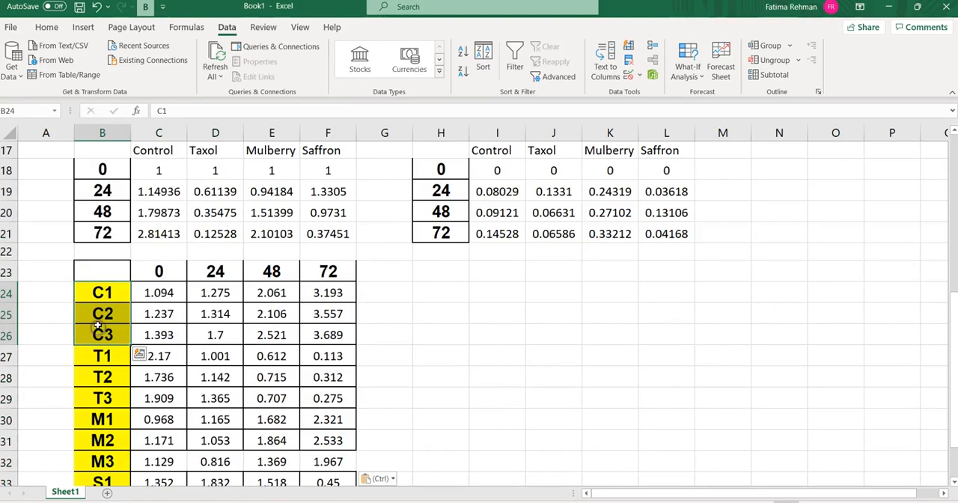
click(46, 27)
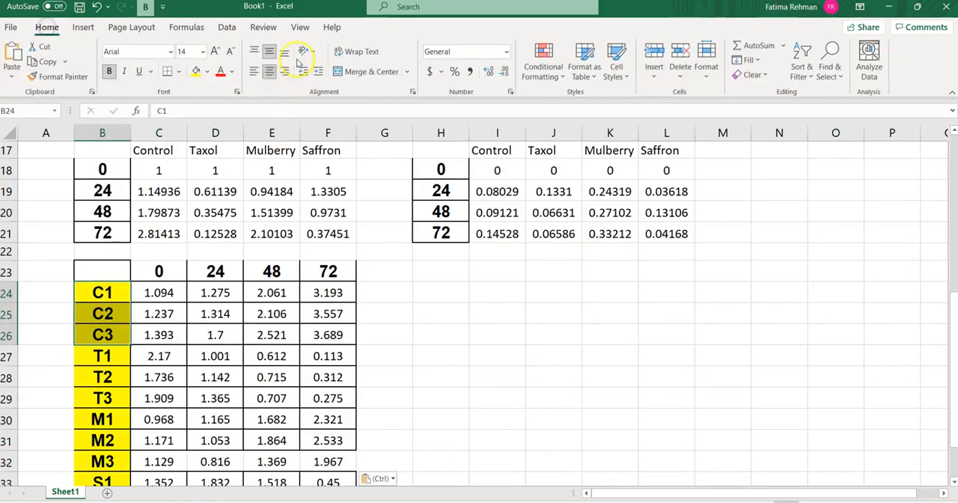
click(361, 69)
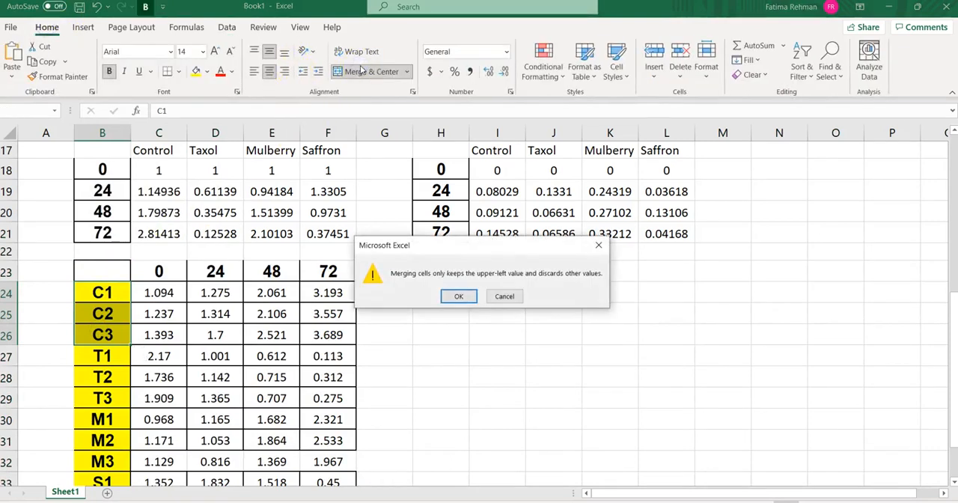
click(458, 296)
drag(104, 348, 103, 390)
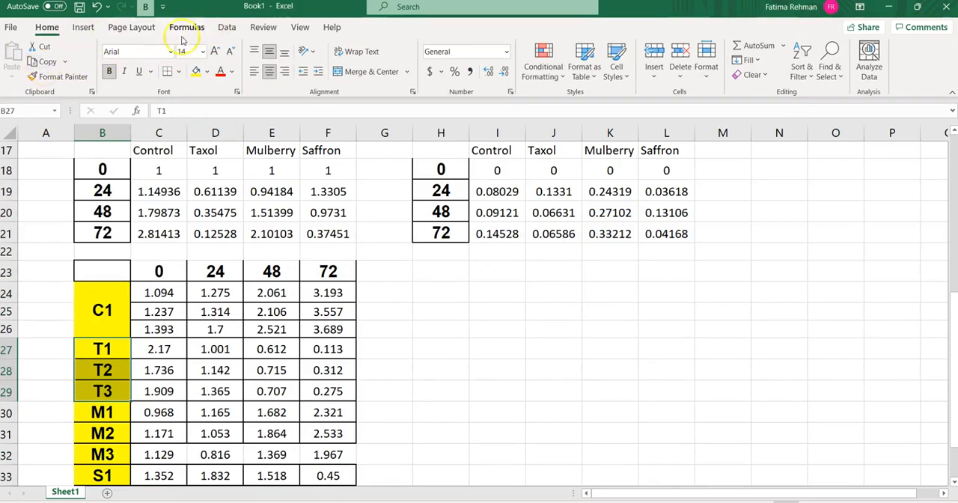
click(397, 70)
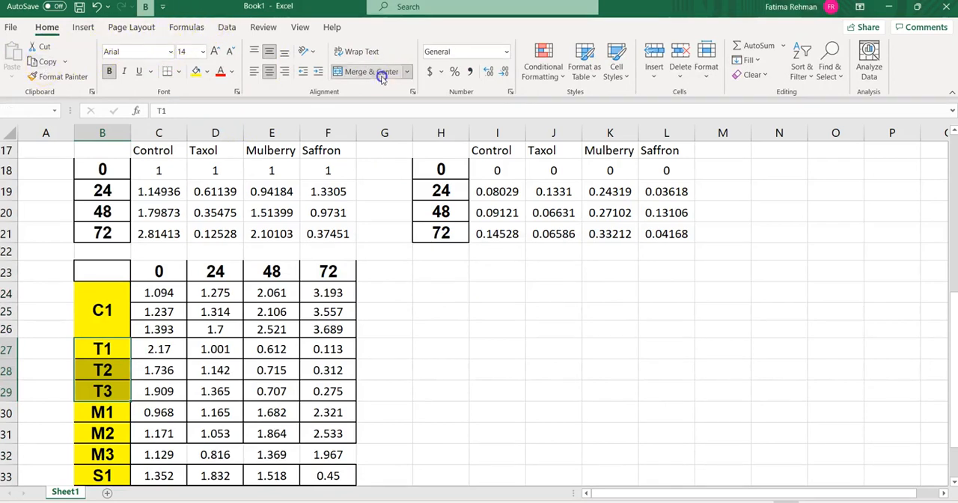
click(462, 298)
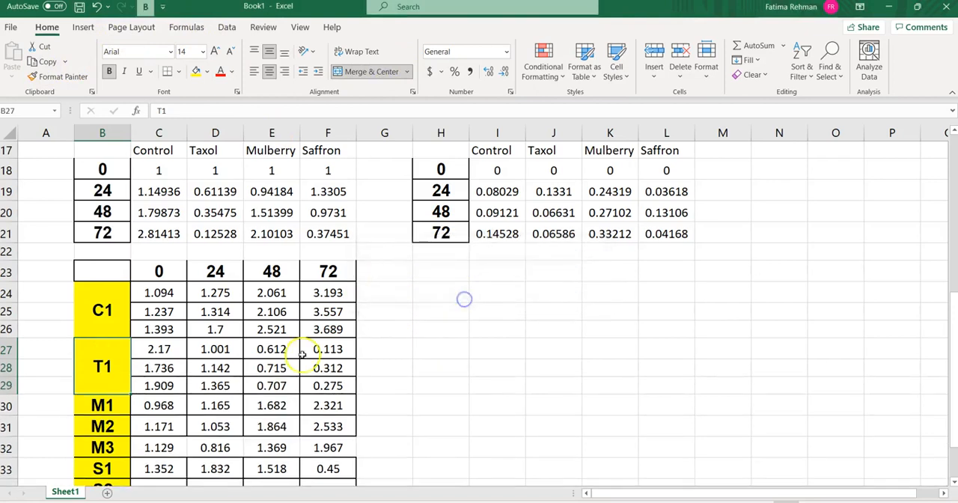
Merge and center the M1–M3 labels in B30:B32 and the S1–S3 labels in B33:B35, keeping only each upper value
drag(113, 405, 112, 448)
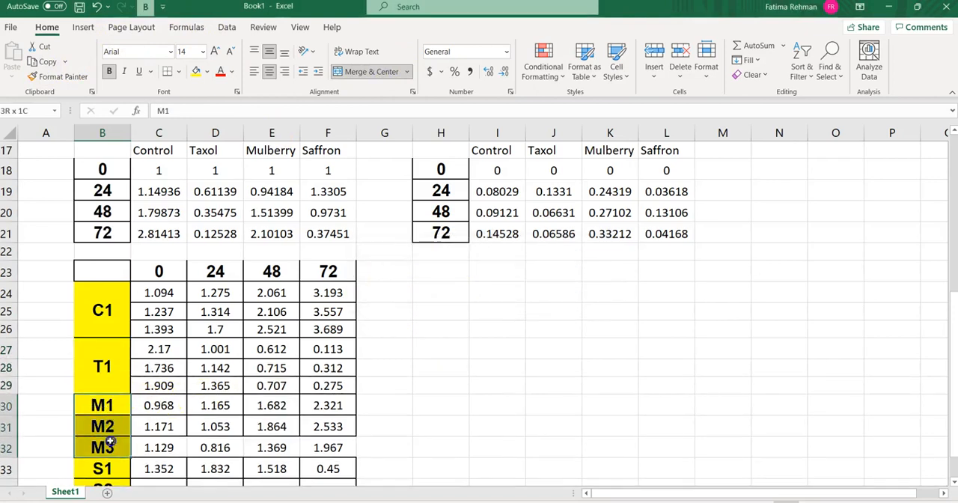
click(374, 78)
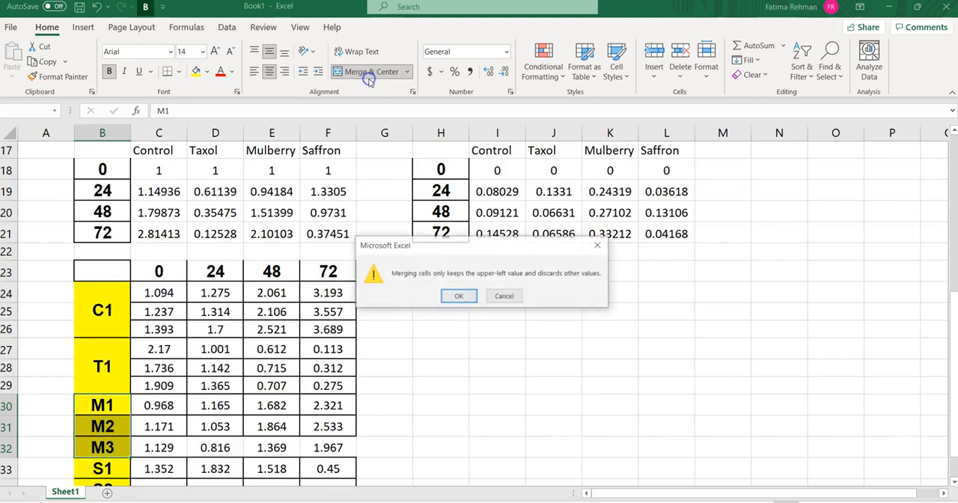
click(451, 294)
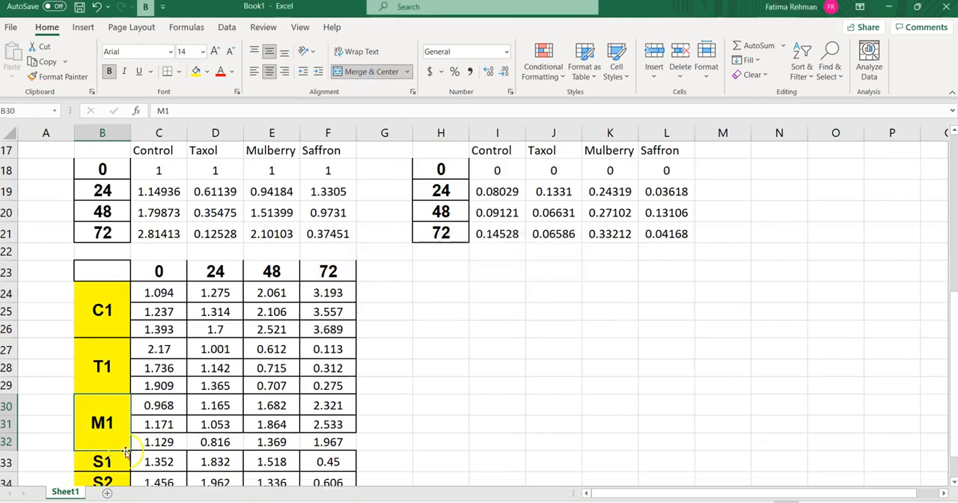
mouse_move(124, 457)
mouse_down()
mouse_move(120, 492)
mouse_move(135, 424)
mouse_move(120, 457)
mouse_move(117, 444)
mouse_up()
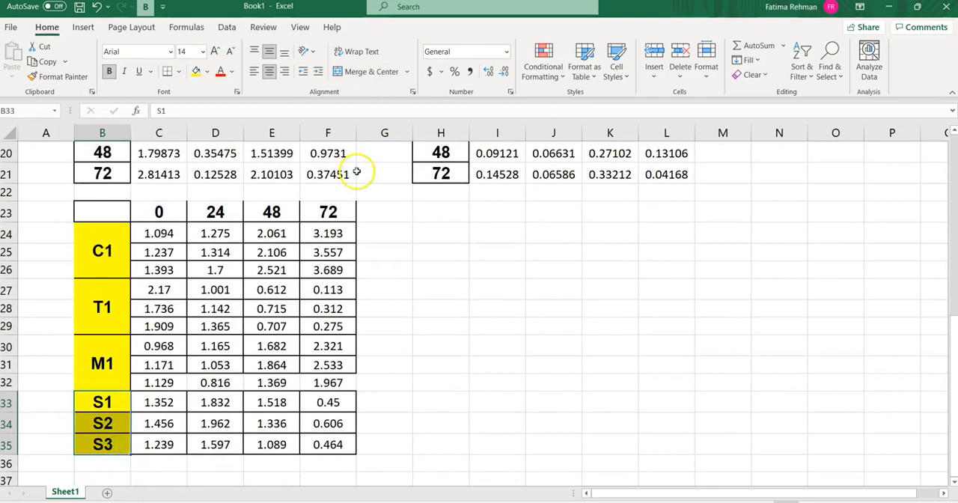
click(367, 72)
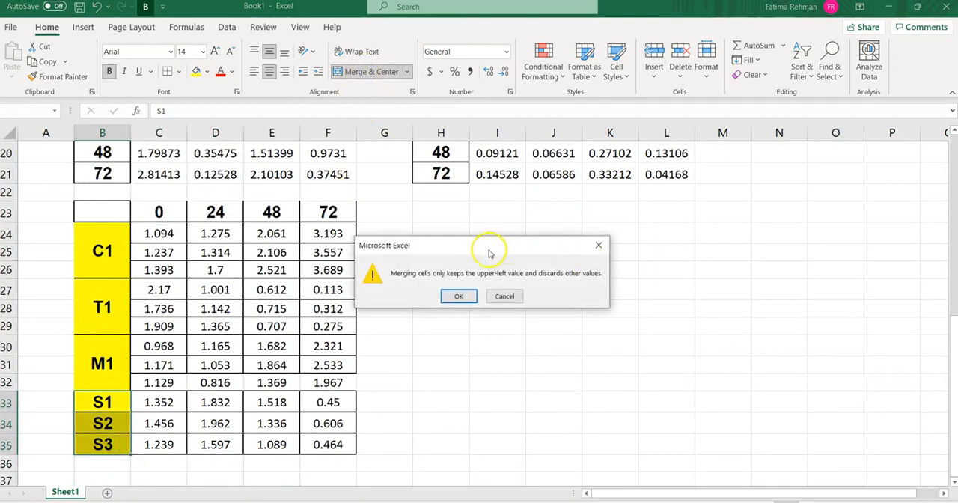
click(456, 296)
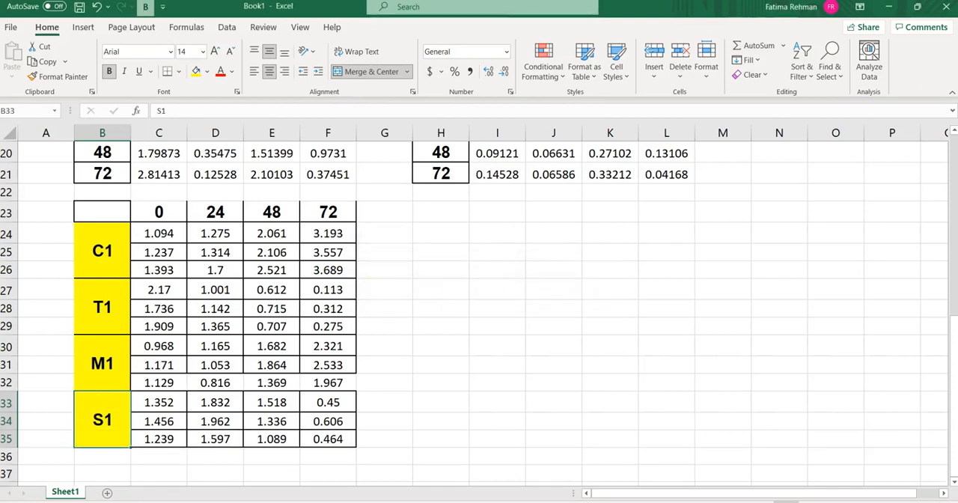
View the Analyze Data suggestions for the transposed table and close them again
click(868, 66)
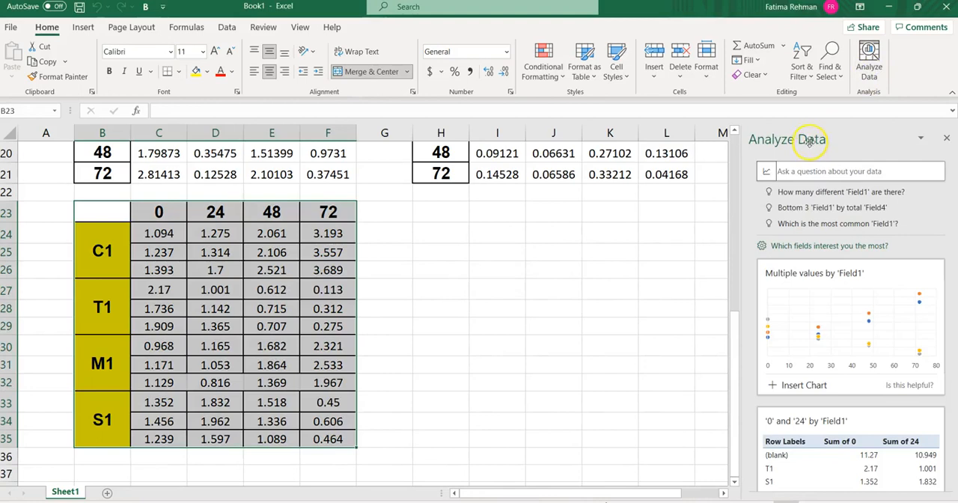
click(920, 138)
click(945, 141)
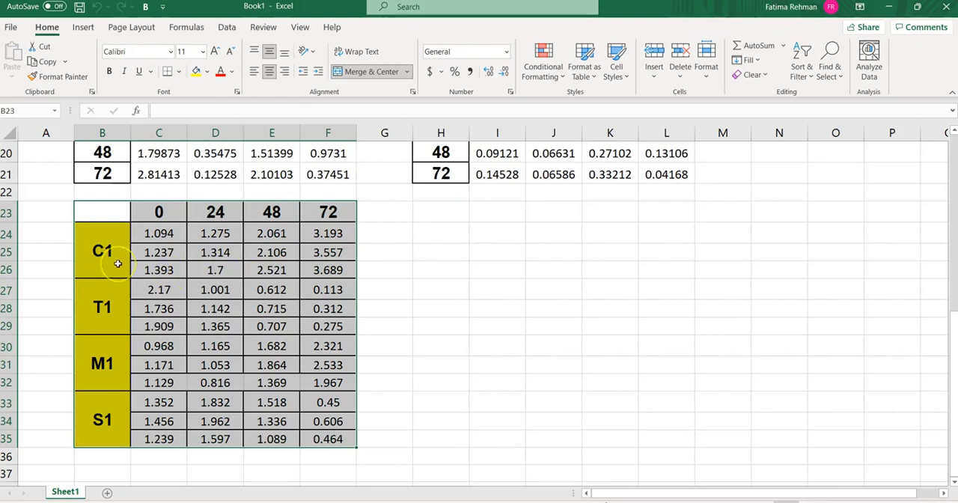
click(93, 211)
drag(93, 211, 338, 439)
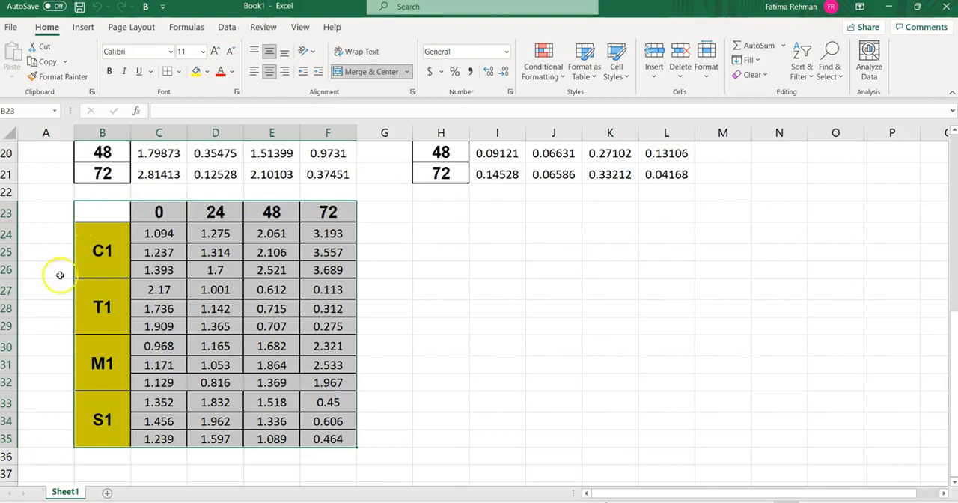
click(103, 337)
click(102, 251)
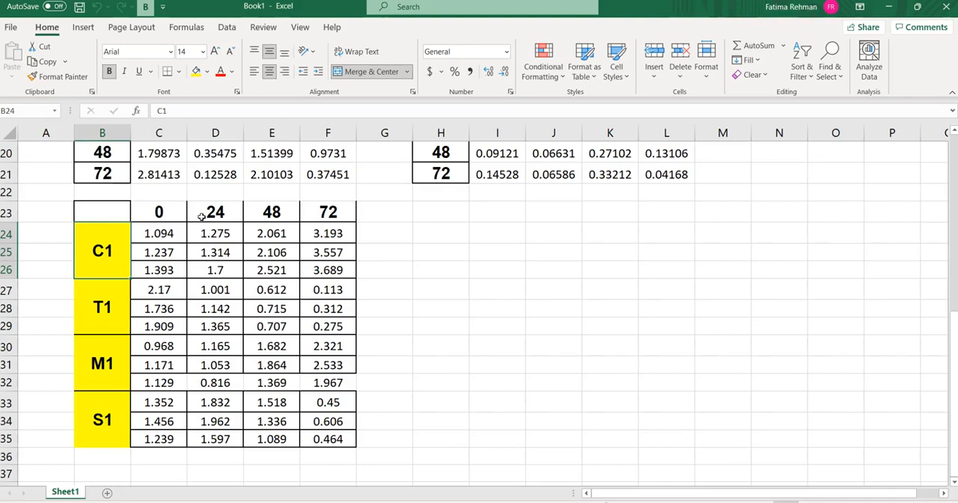
click(202, 216)
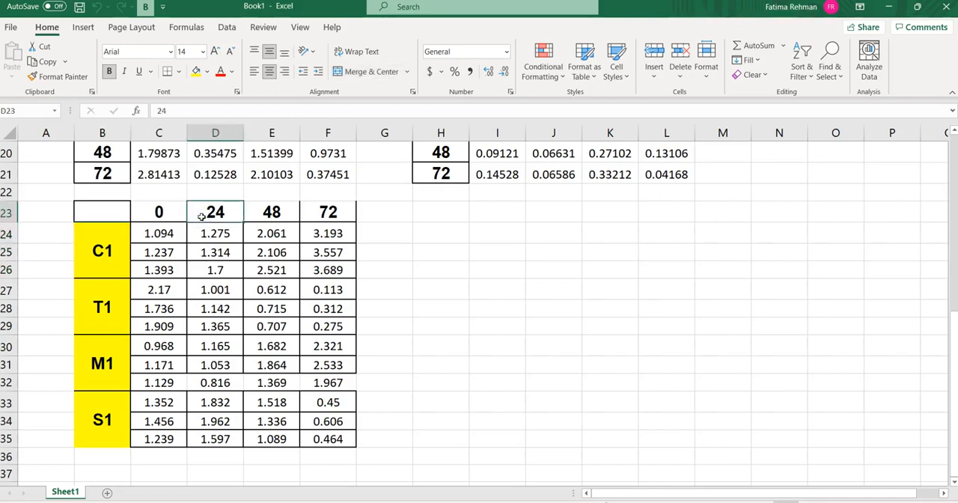